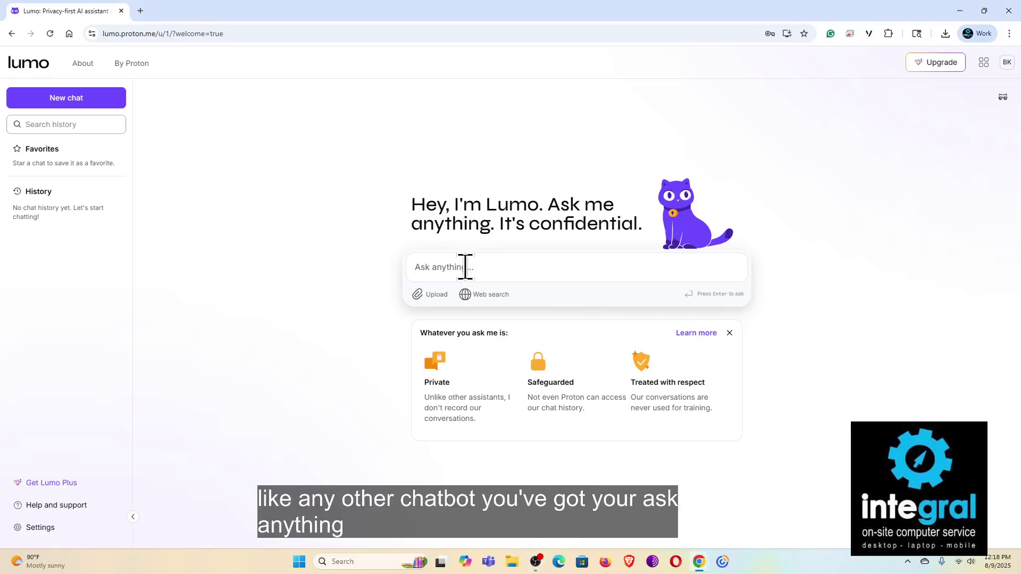
Examine the chat's file upload sources and the signed-in account's details.
click(433, 295)
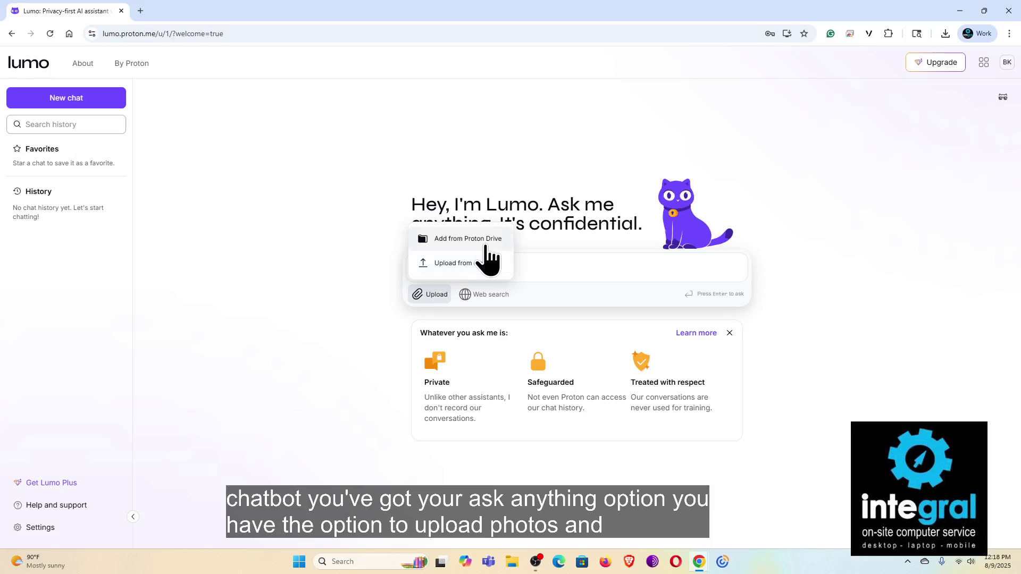
click(538, 267)
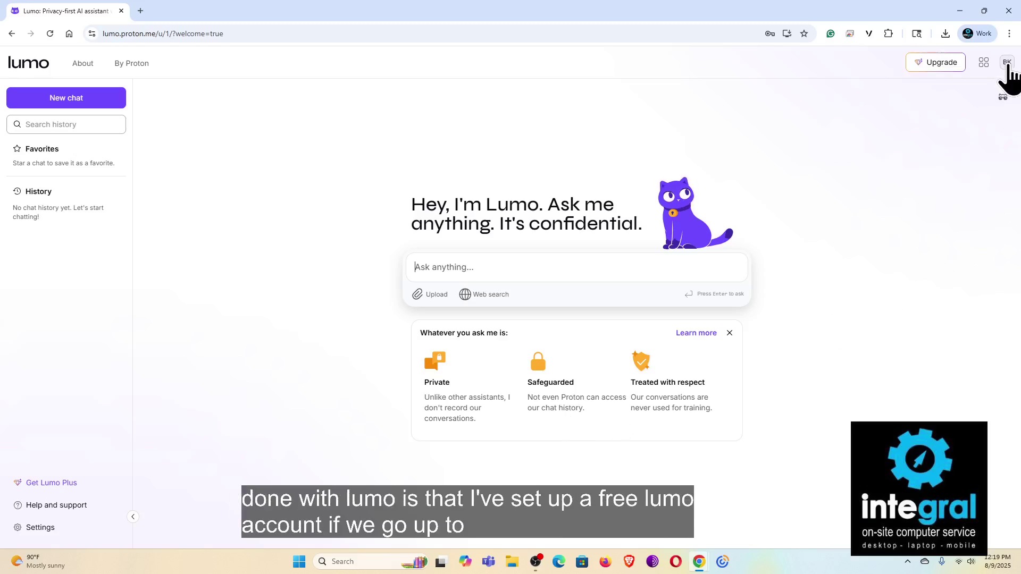
click(1008, 65)
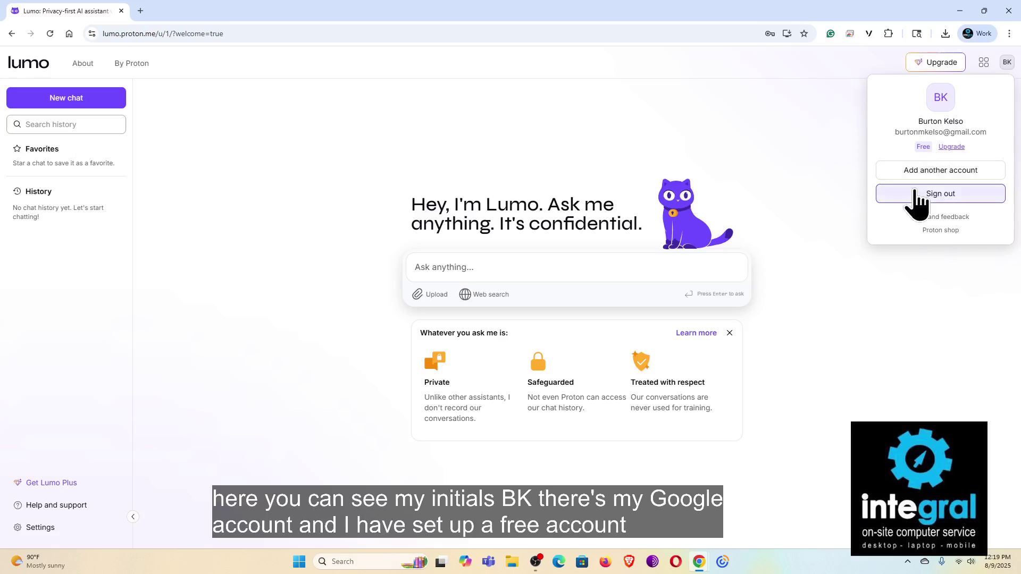
click(782, 168)
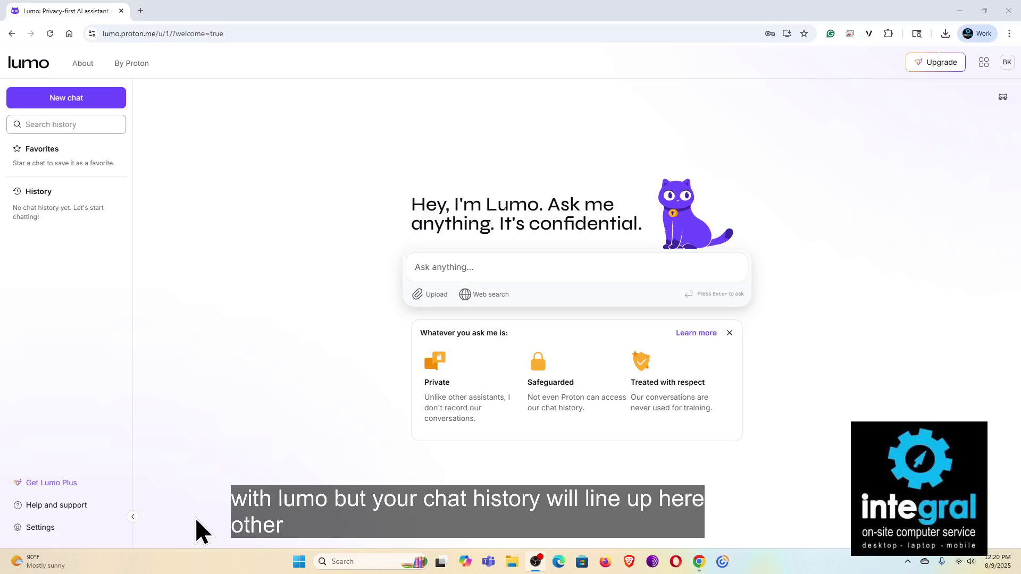
Review the Account and General sections of the Lumo settings, including the plan and chat deletion options.
click(47, 528)
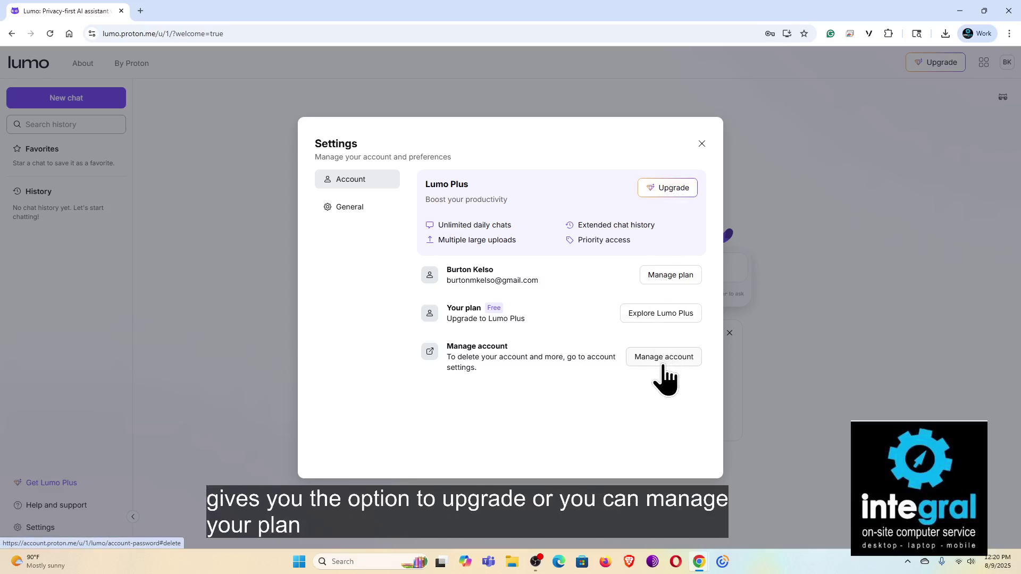
click(346, 216)
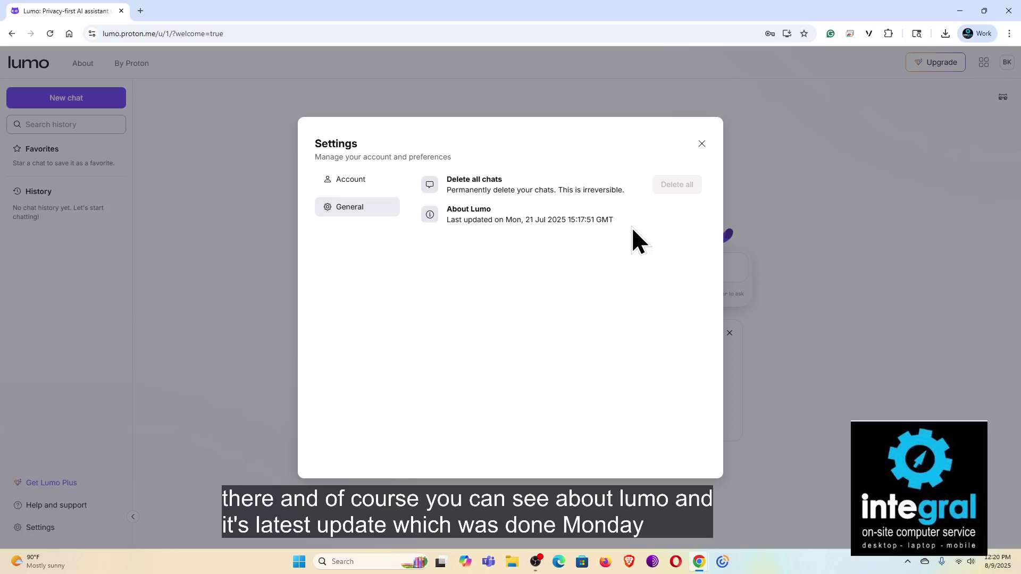
click(702, 144)
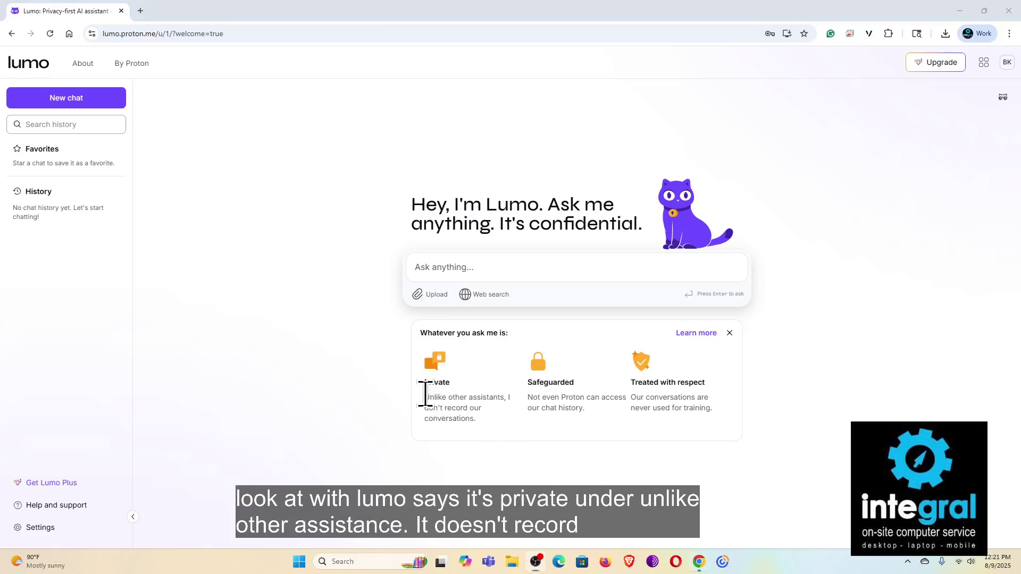
Read the Private and Safeguarded statements on the privacy information card and dismiss the card.
drag(425, 398, 493, 423)
click(543, 410)
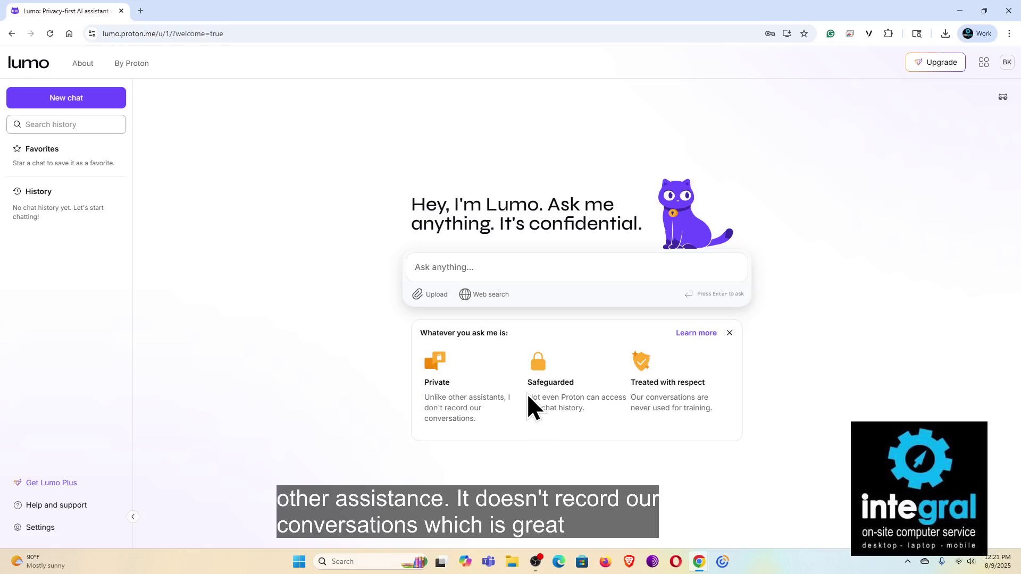
drag(528, 398, 591, 408)
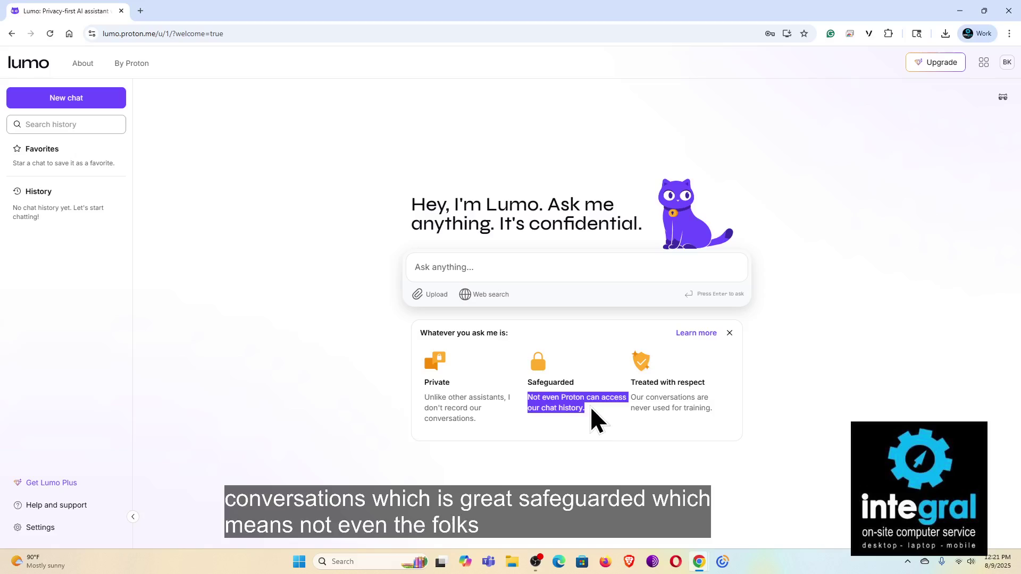
click(659, 421)
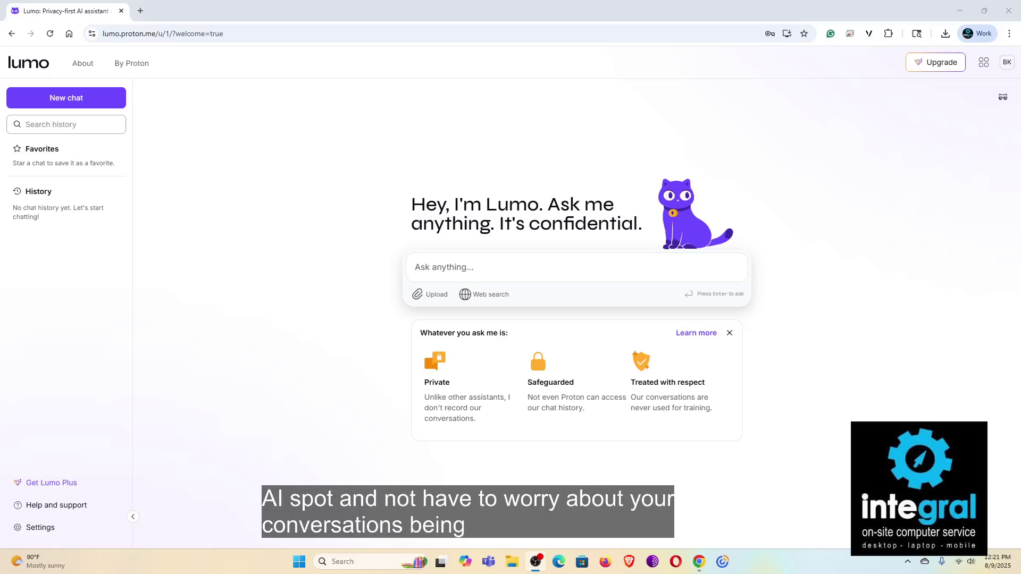
click(729, 334)
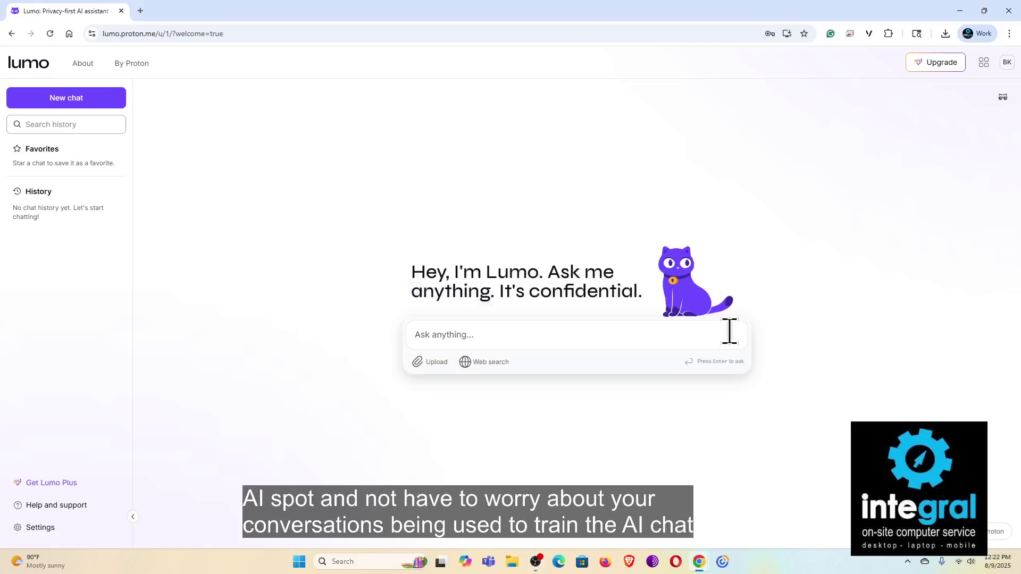
Begin the chat prompt with the greeting "Hey how are you?".
click(480, 333)
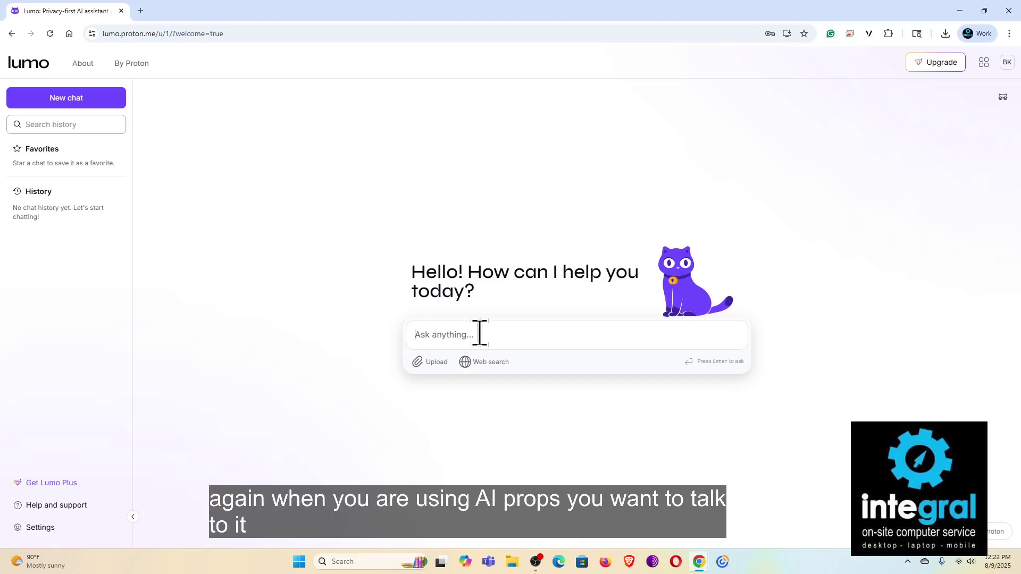
text(He)
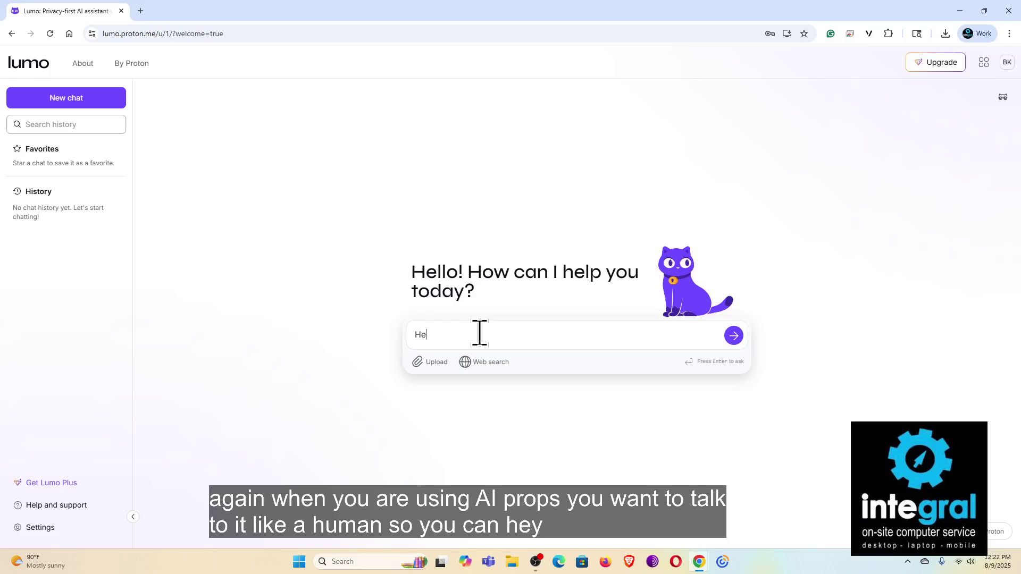
key(BackSpace)
key(BackSpace)
text(Hey ho)
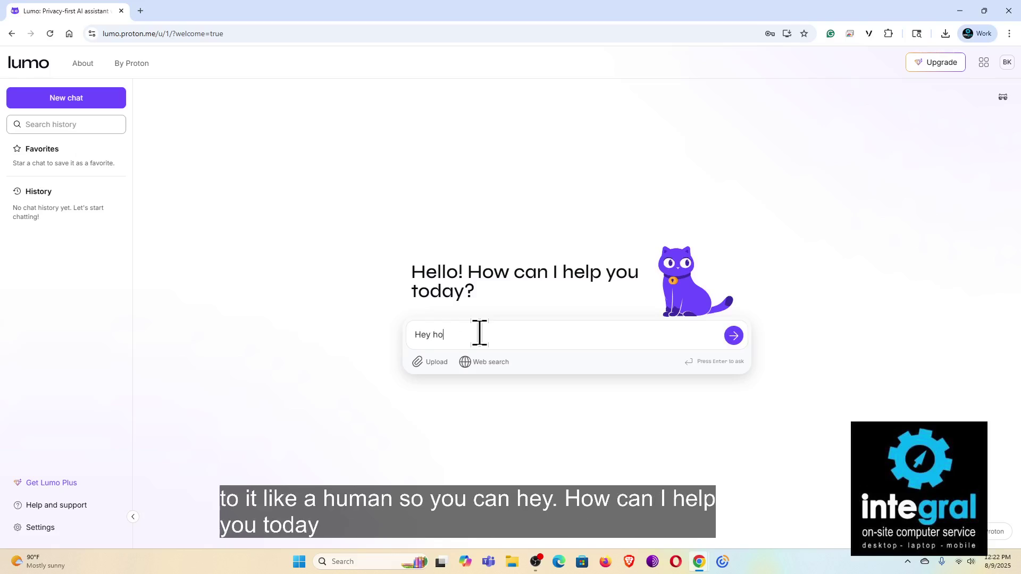
text(w are yo)
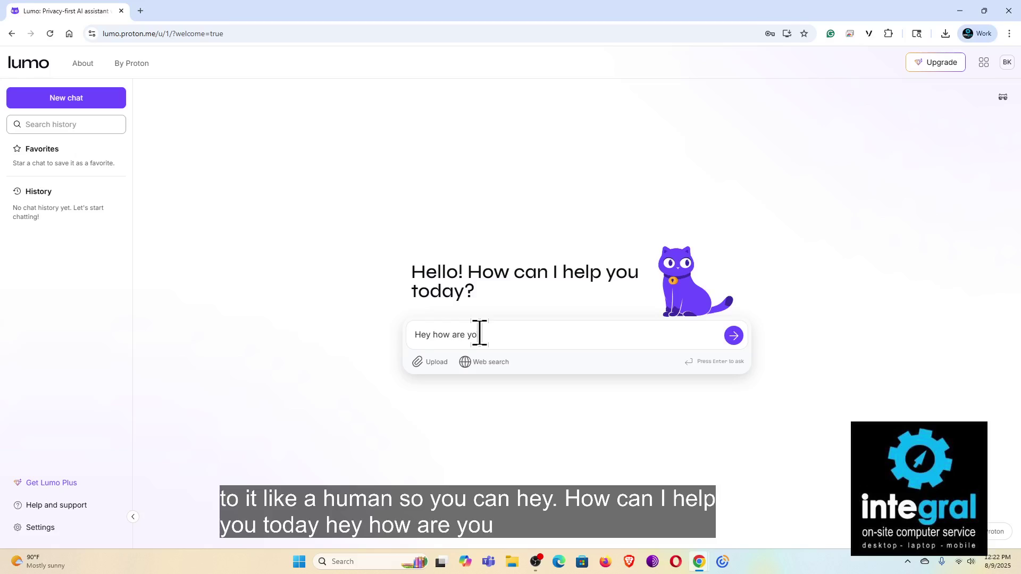
text(u? )
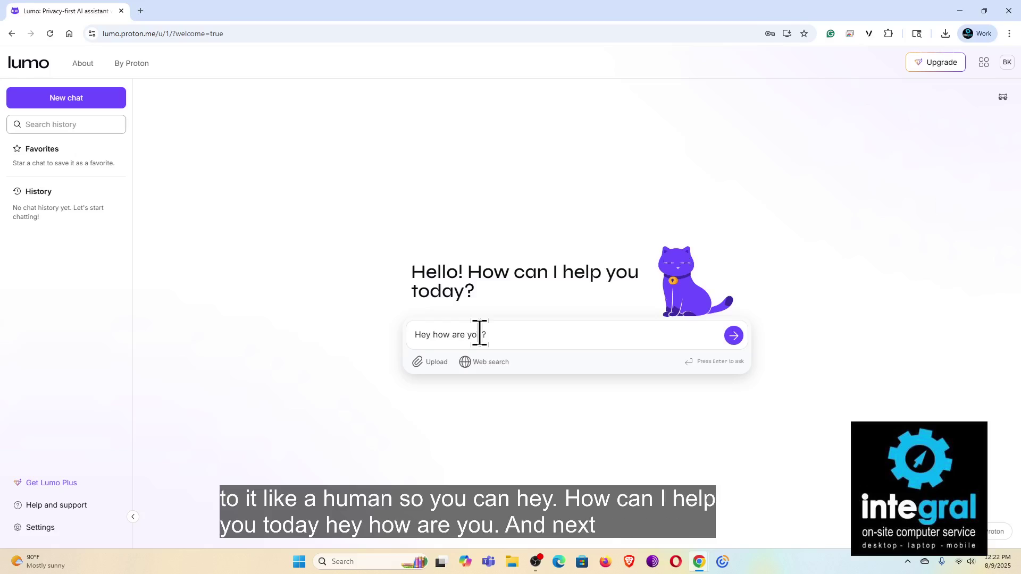
Add the problem description "I am getting the blue screen of death on my Windows 11 computer" after the greeting.
text(I )
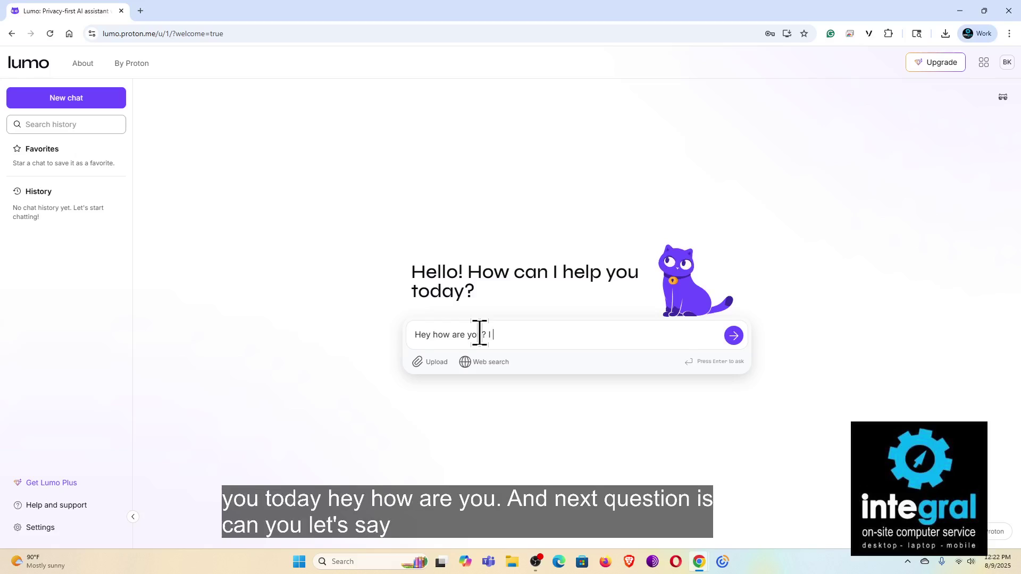
text(am getting th)
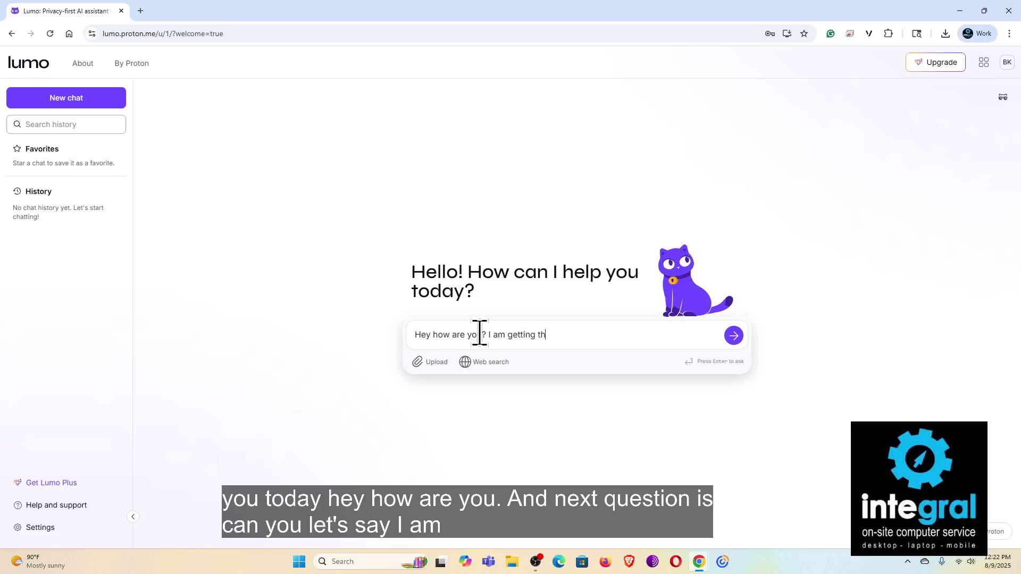
text(e blue screen)
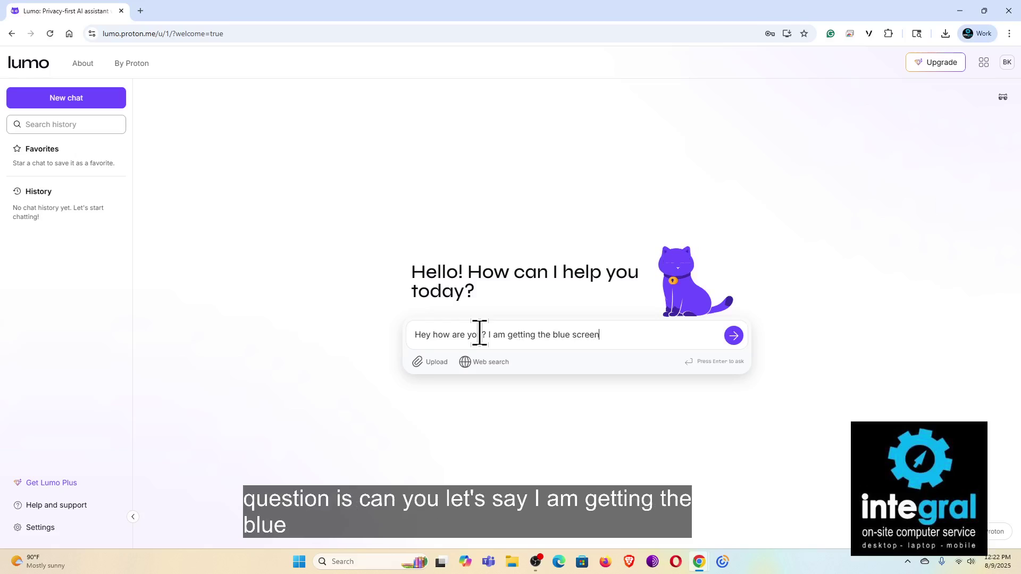
text( of death o)
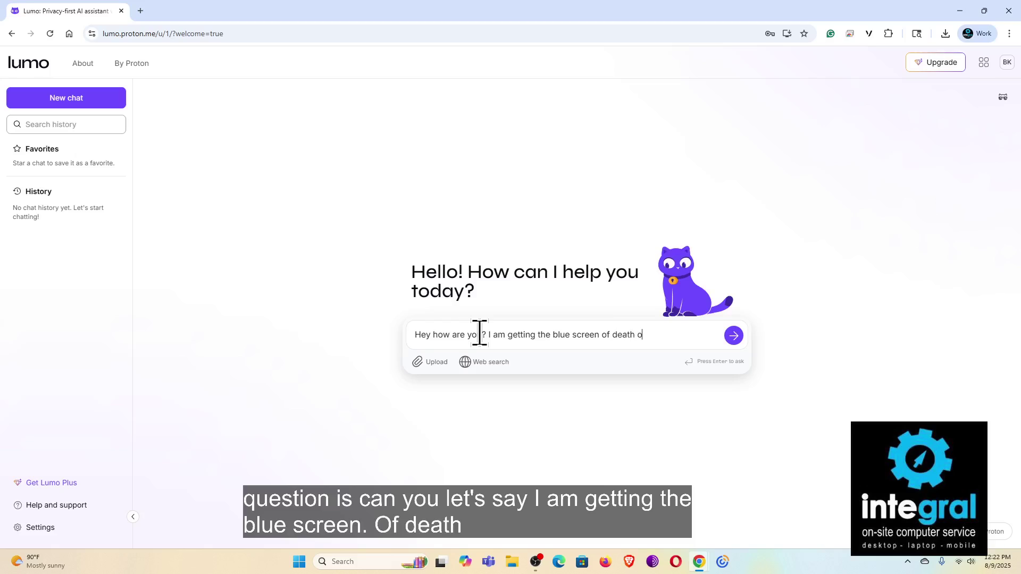
text(n my Wi)
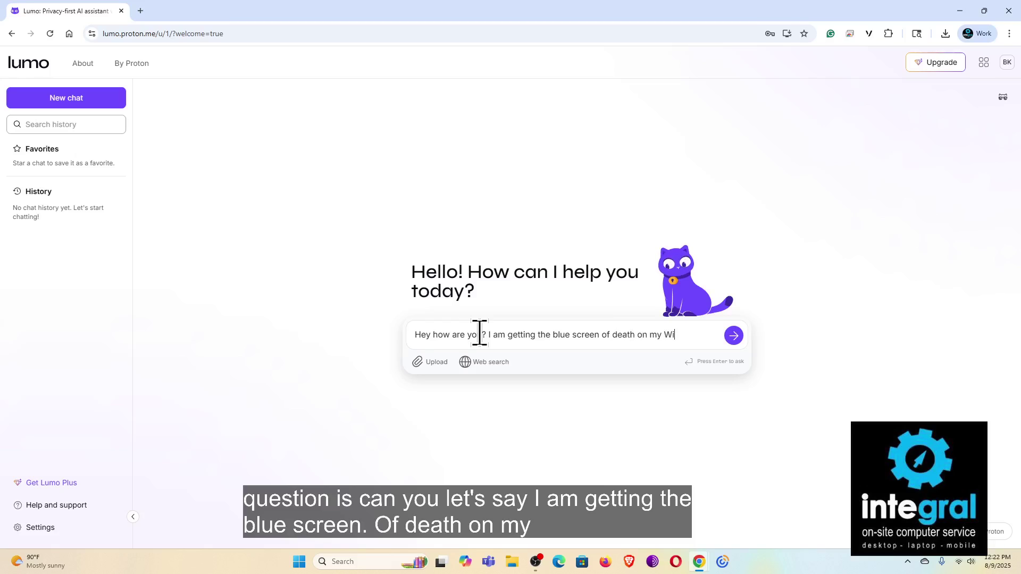
text(ndows)
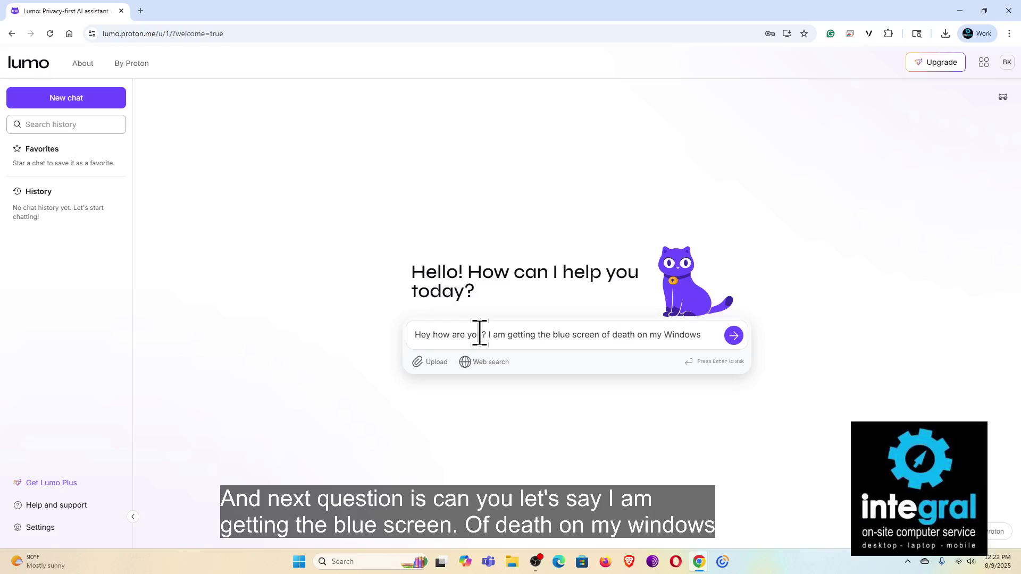
text( 1)
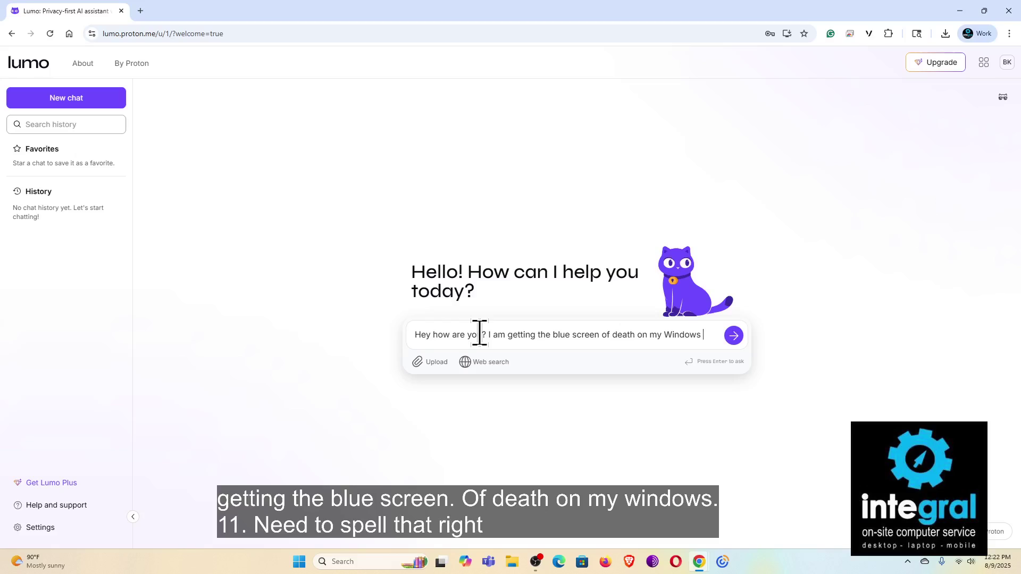
key(BackSpace)
key(BackSpace)
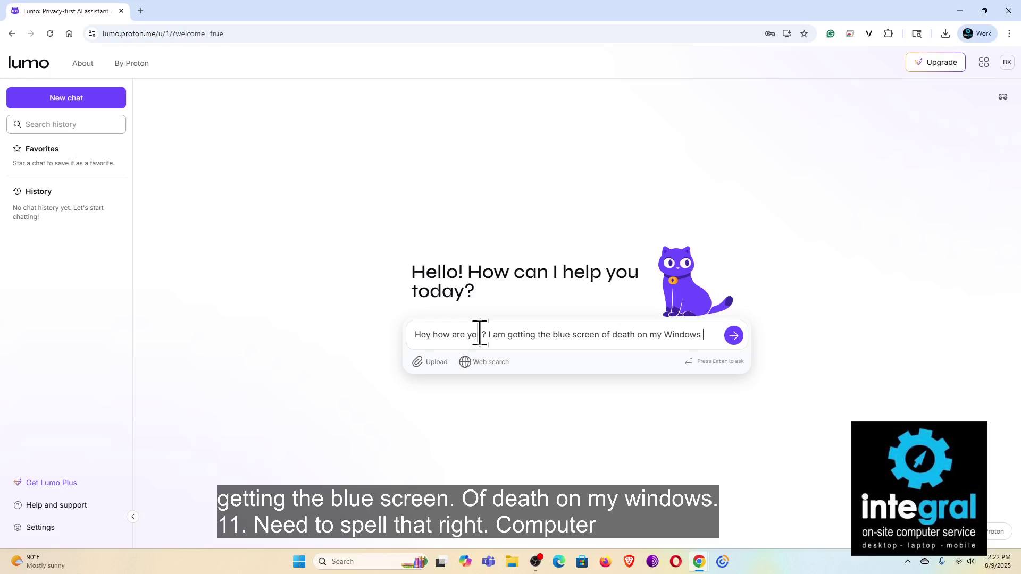
text(11 computer)
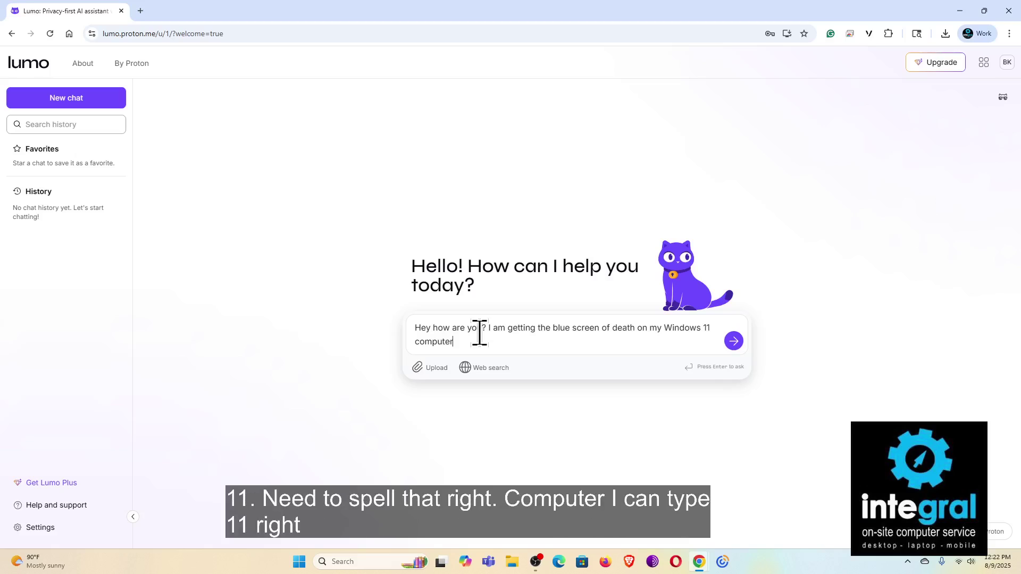
End the description with a period and add the question "What tips can I use to solve this problem?".
text(.  What)
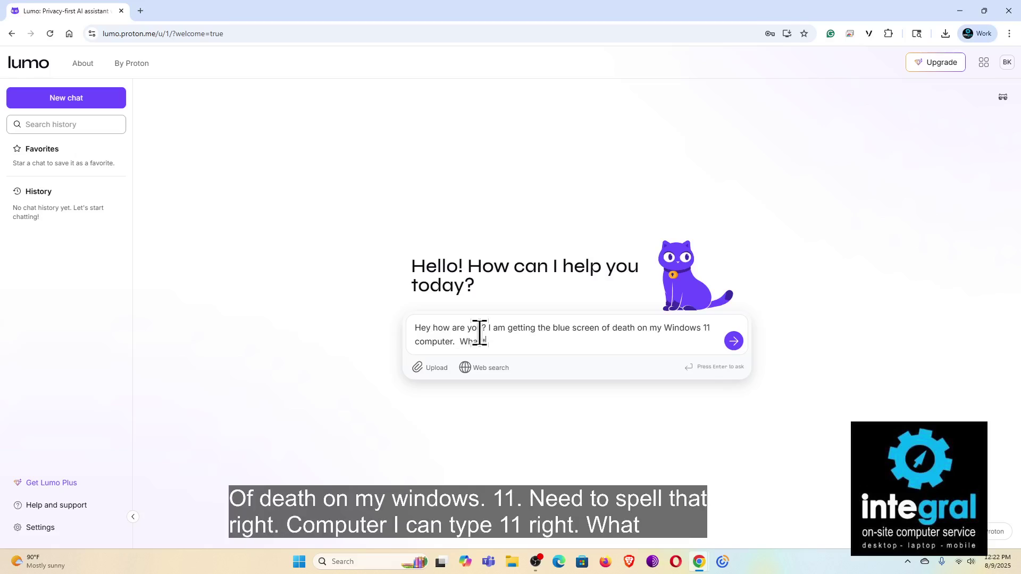
text( tips can I use to o)
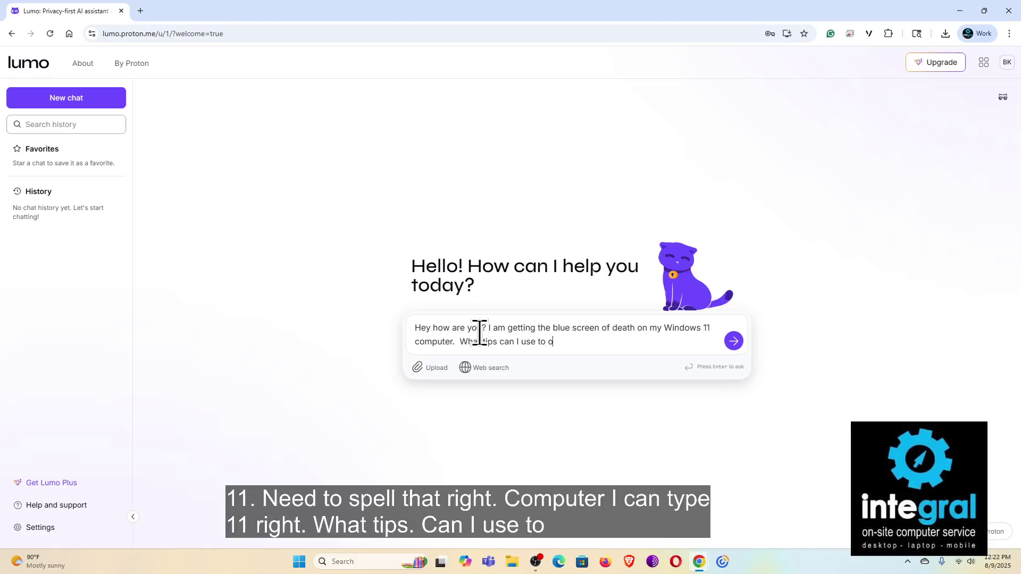
key(BackSpace)
text(solve this p)
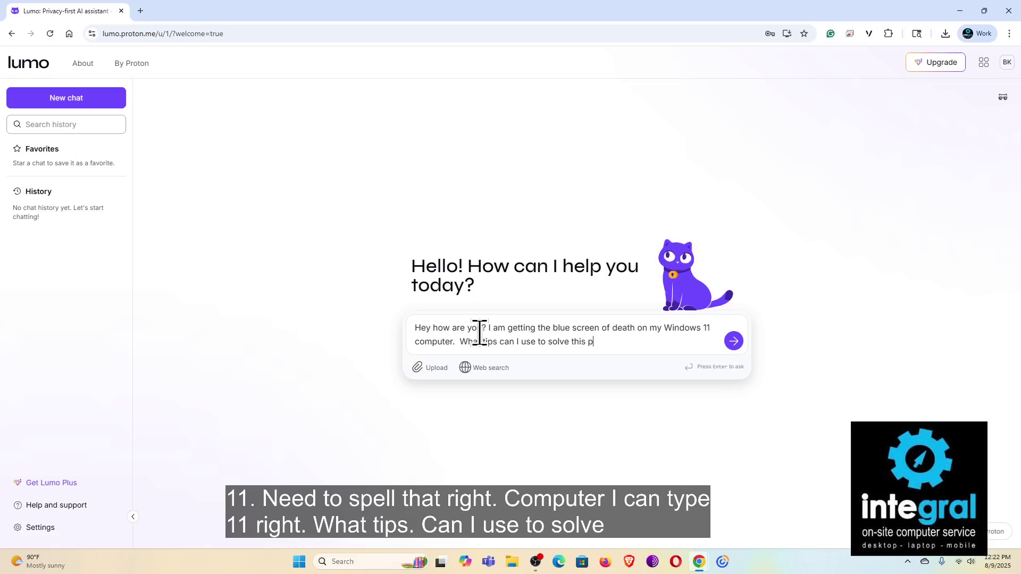
text(roblem?)
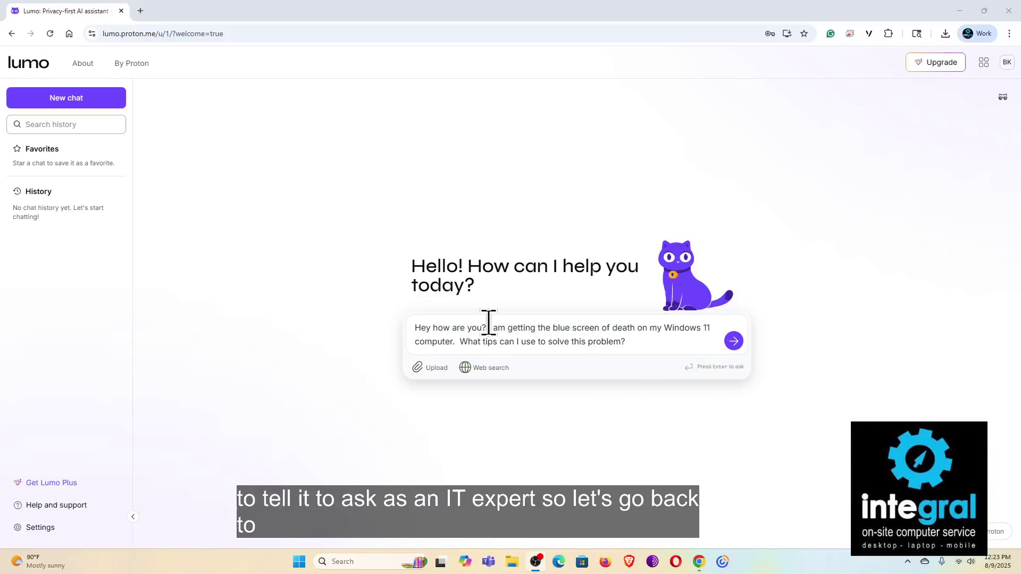
Insert the sentence "I need ou to act as my IT expert!" between the greeting and the problem description.
click(488, 323)
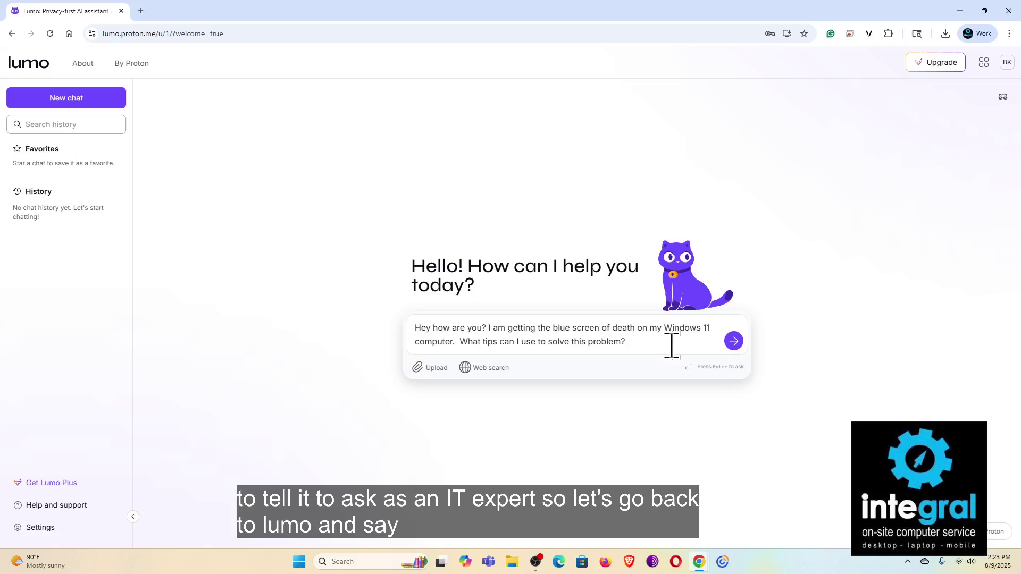
text(I need )
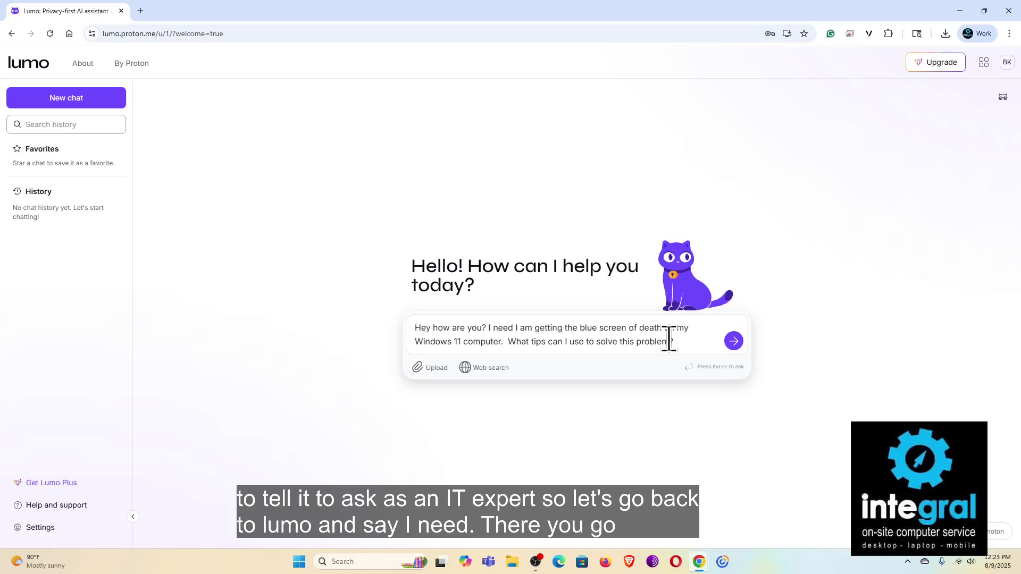
text(ou to act as)
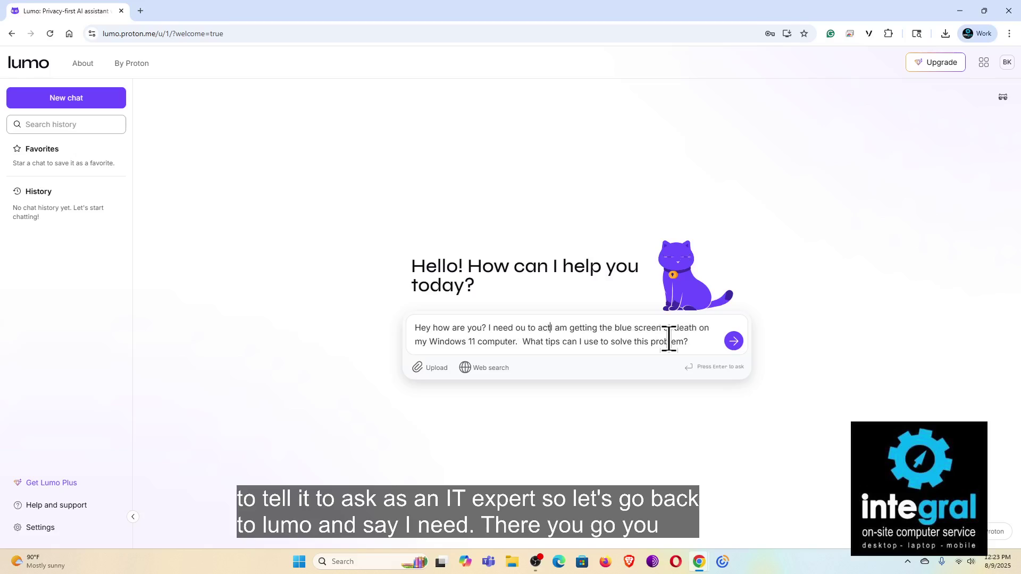
text( my )
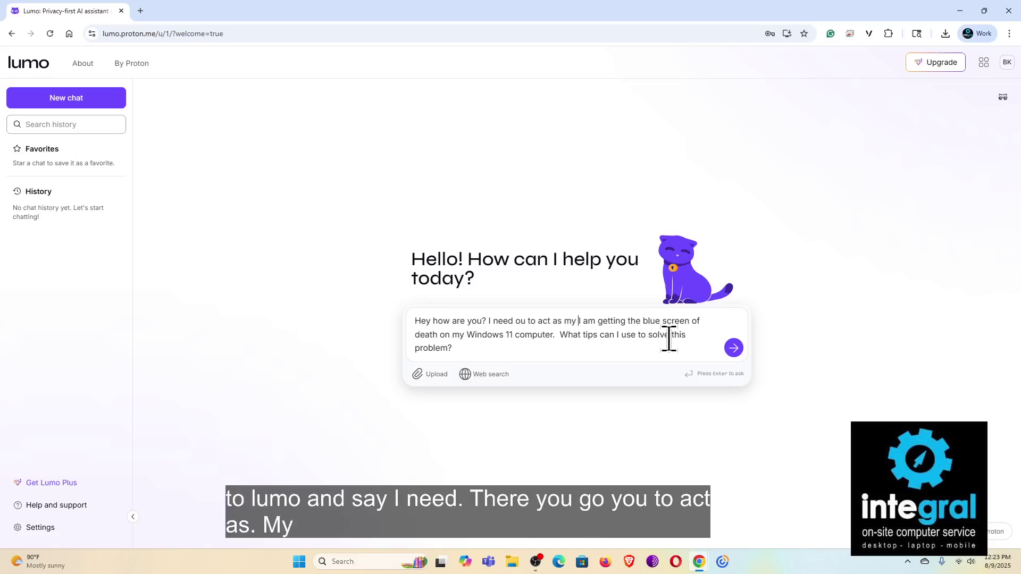
text(IT )
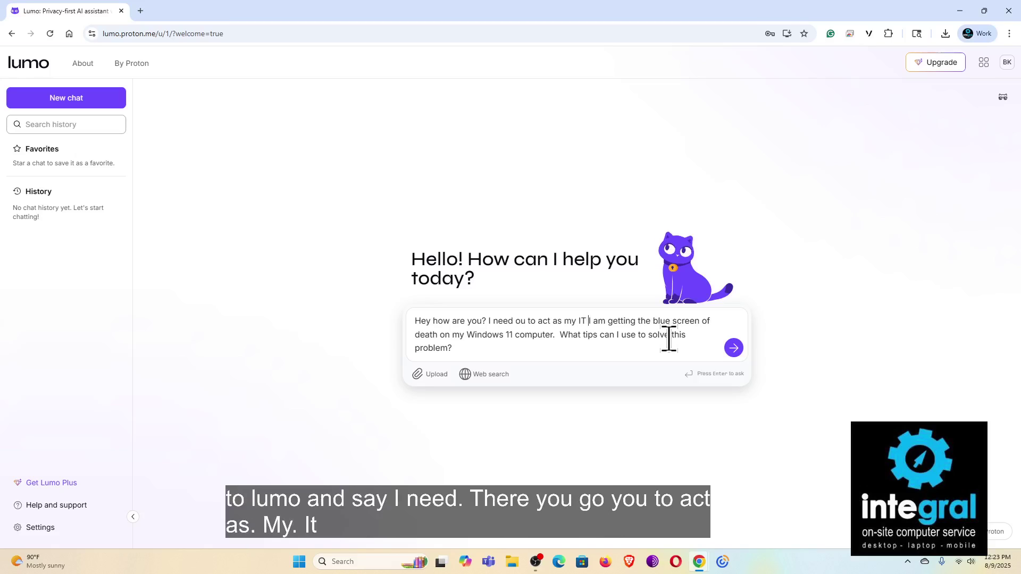
text(expert)
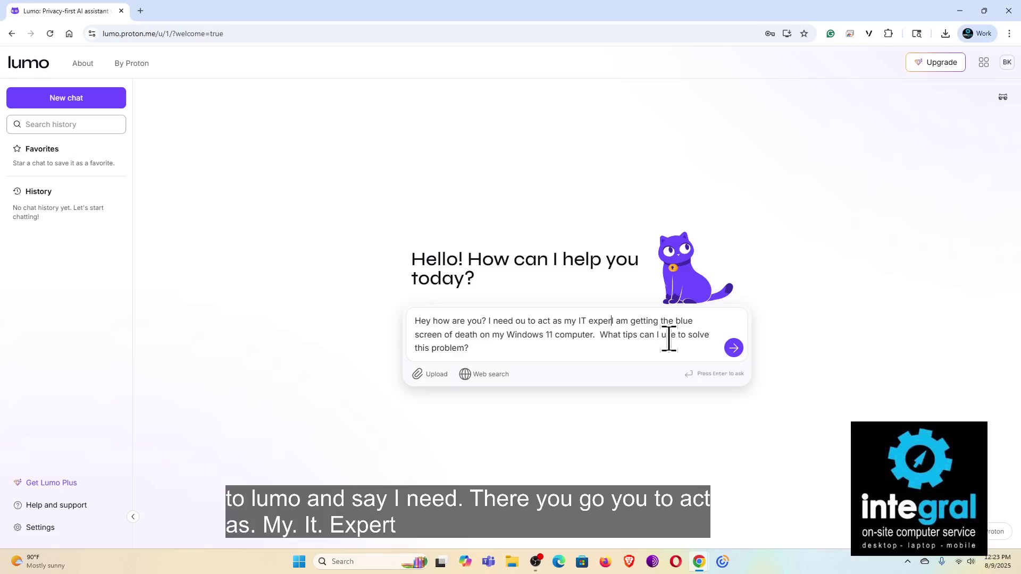
text(!)
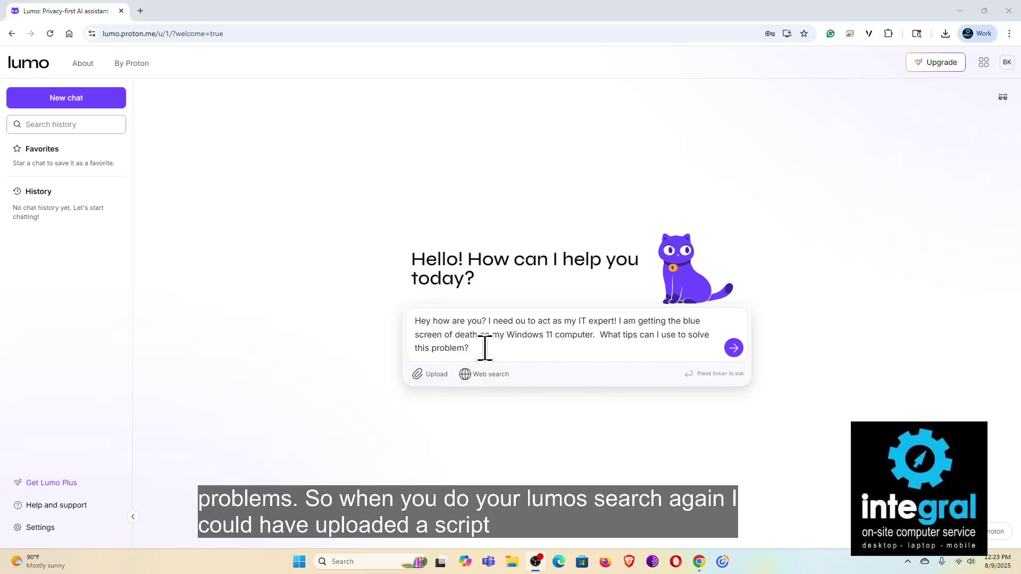
Copy the complete prompt text and submit the prompt to the assistant.
drag(484, 348, 432, 319)
right_click(458, 320)
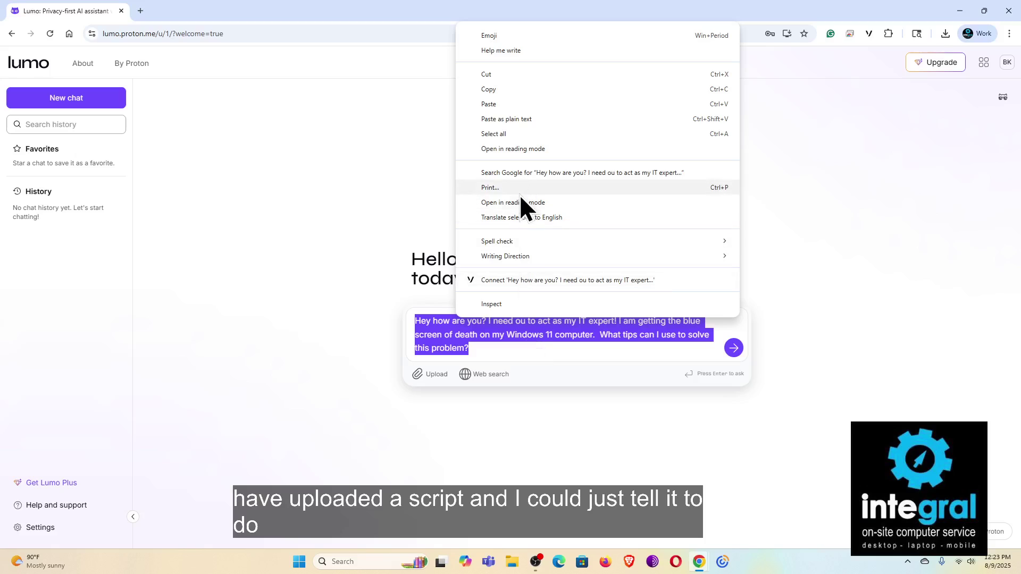
click(511, 90)
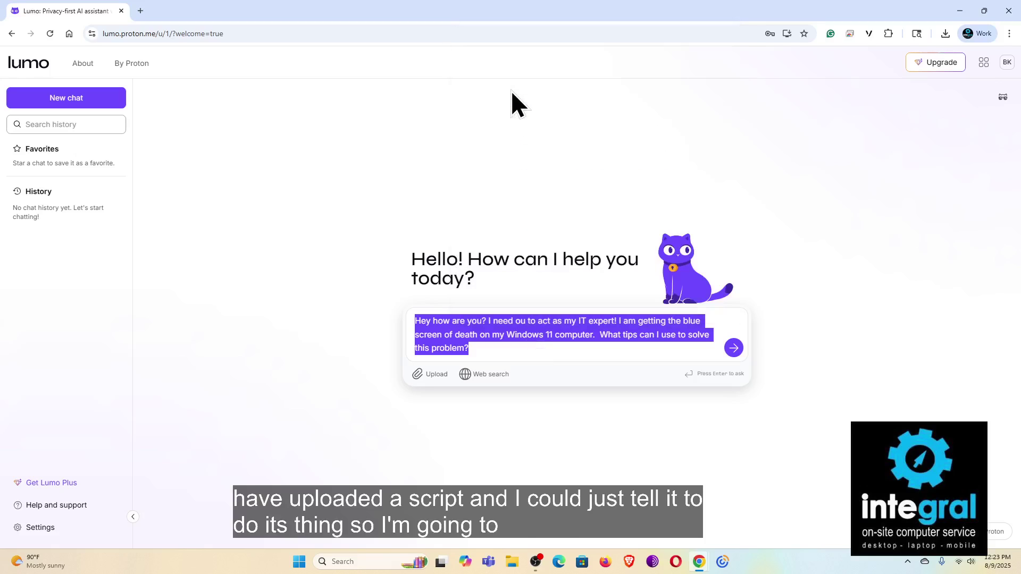
click(732, 349)
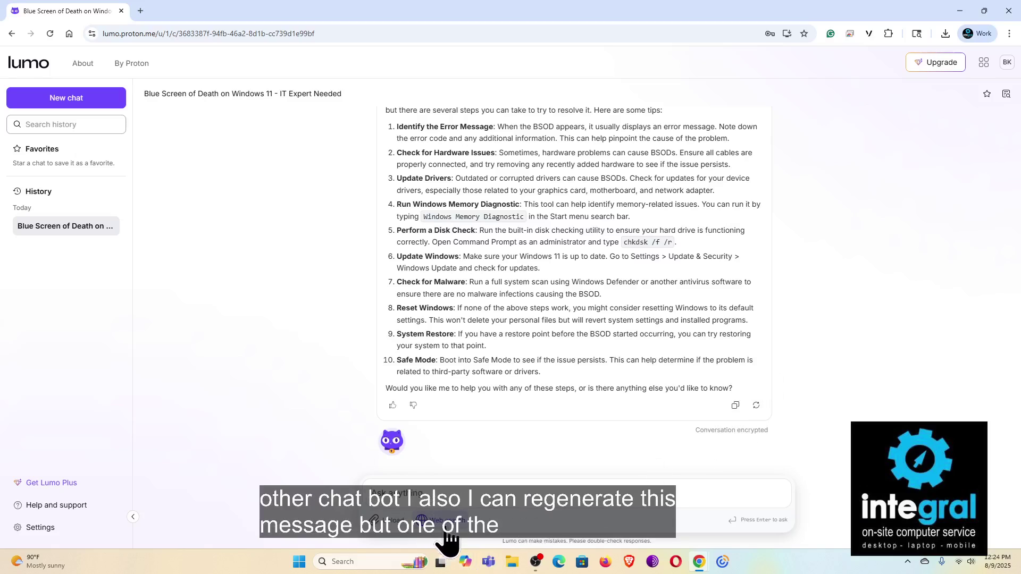
Send the follow-up question "Can you search the internet for an answer?" in the same chat.
click(434, 493)
text(Can you)
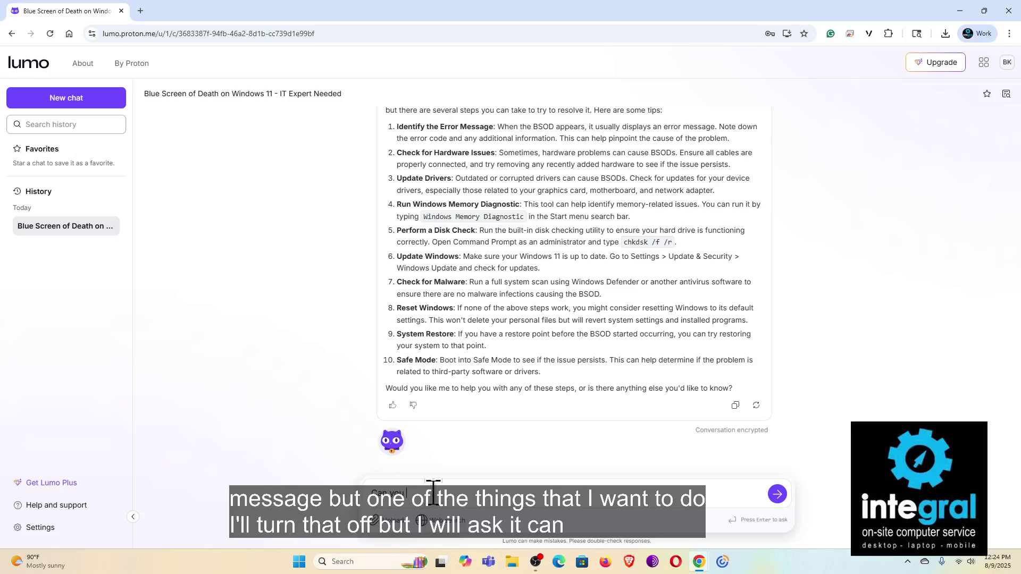
text( search the )
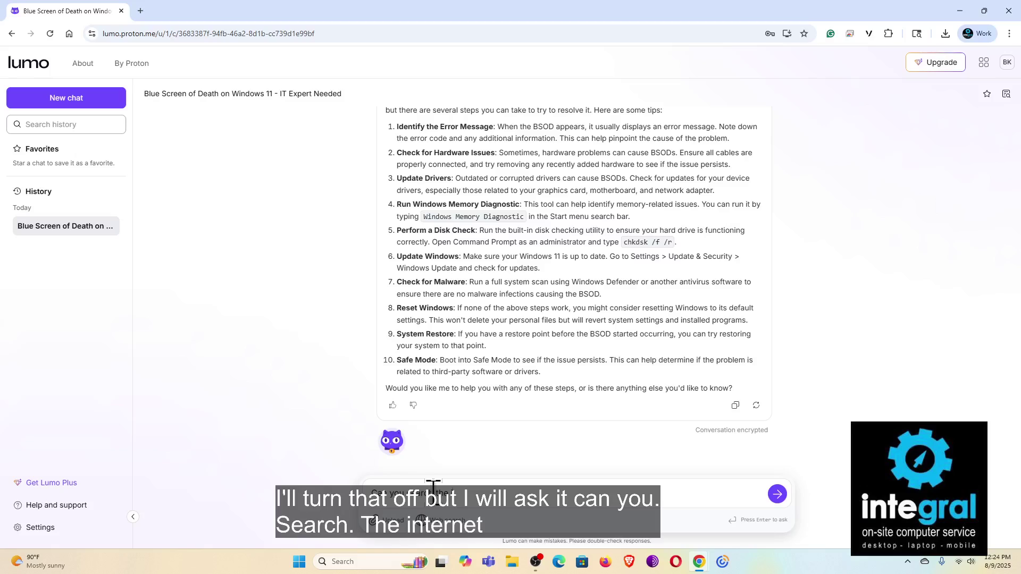
text(inte)
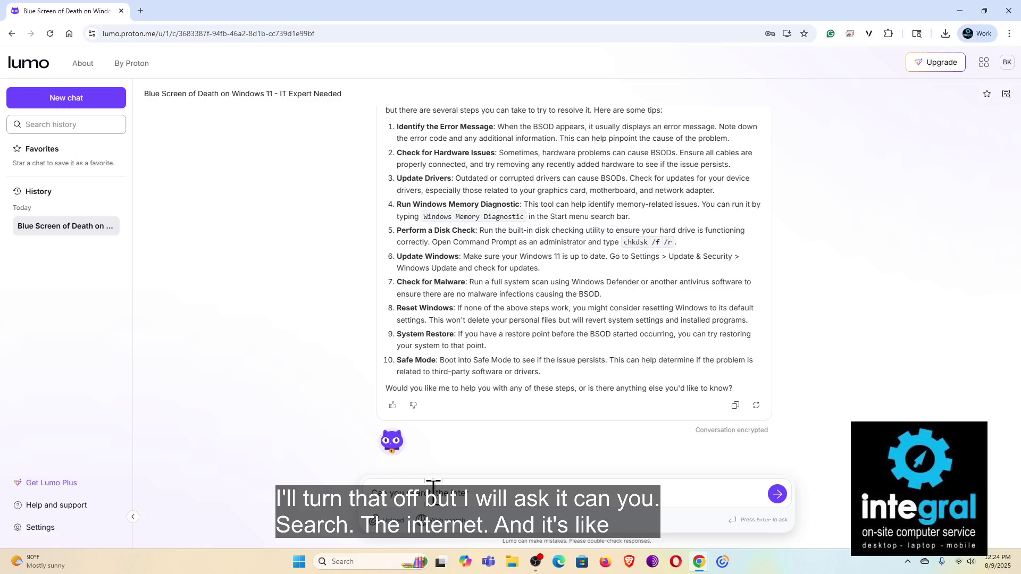
text(rnet for abs)
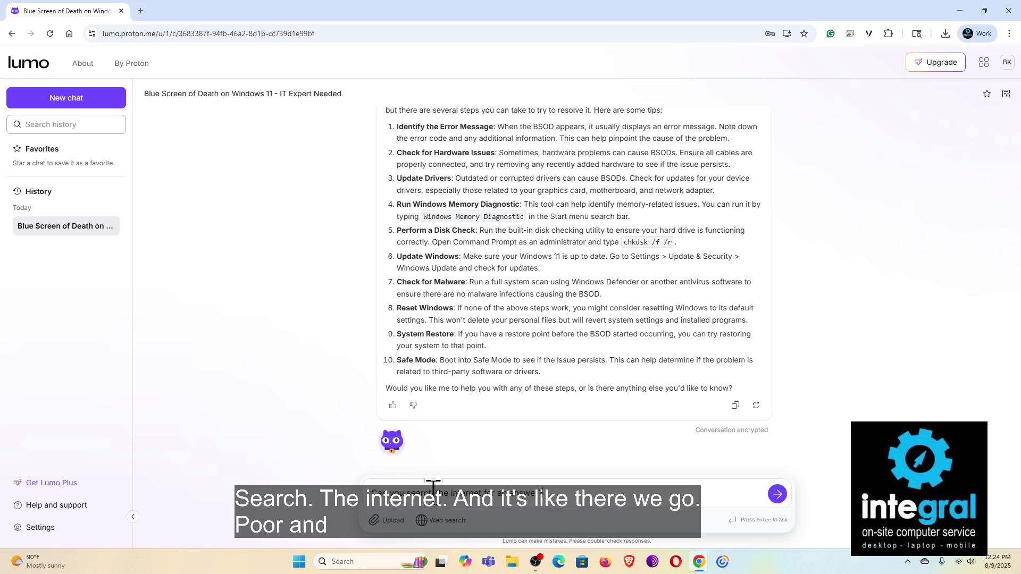
text(wer?)
key(Return)
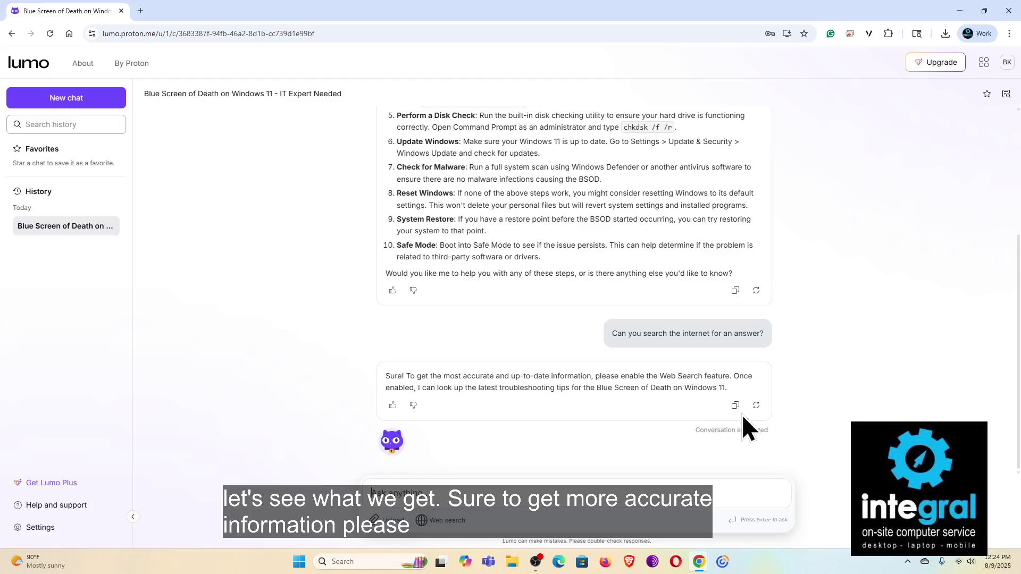
Enable web search for the chat and send the request "Can you give me more troubleshooting steps".
click(453, 520)
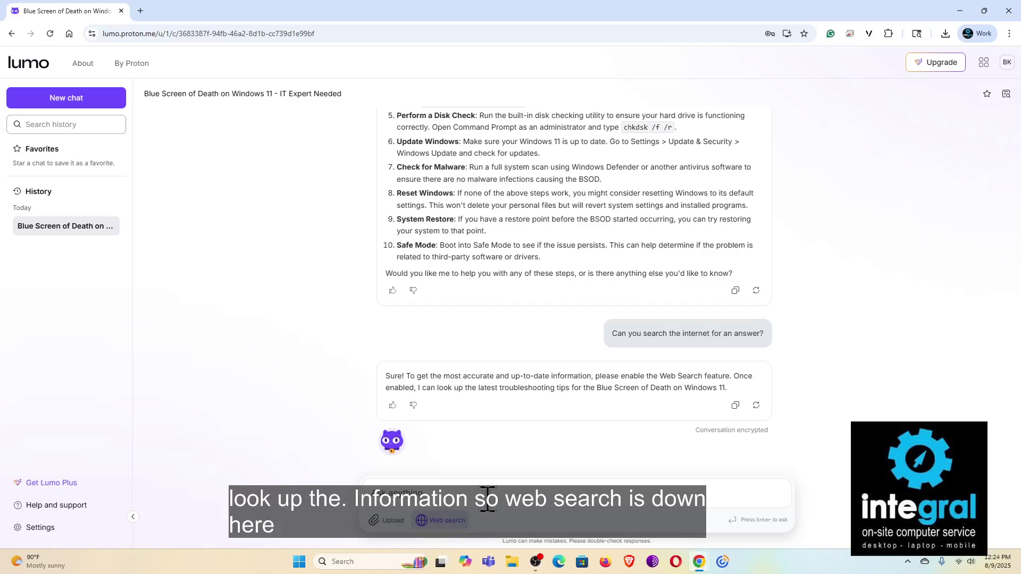
text(I)
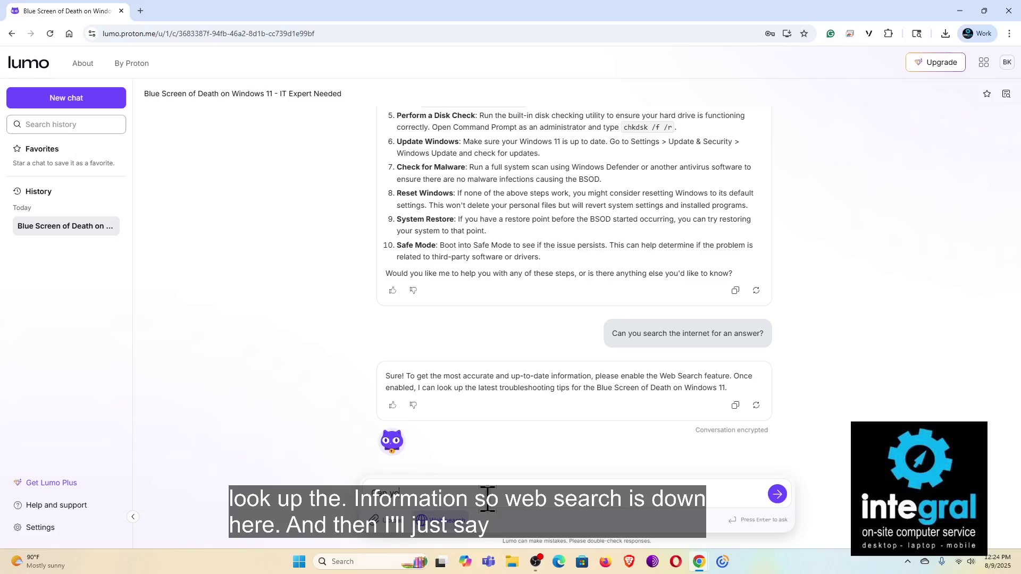
text(an you give me more trou)
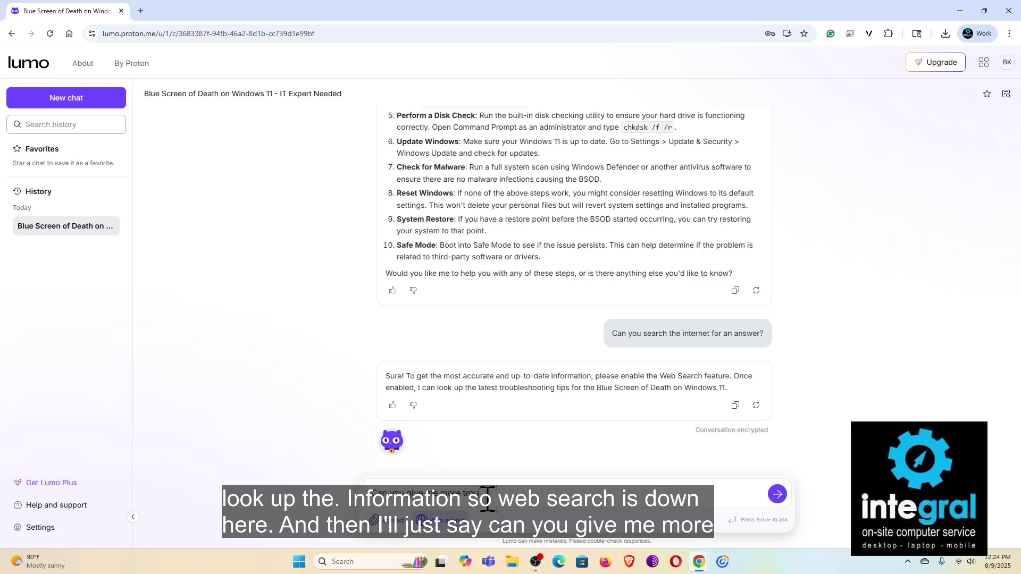
text(blshoot)
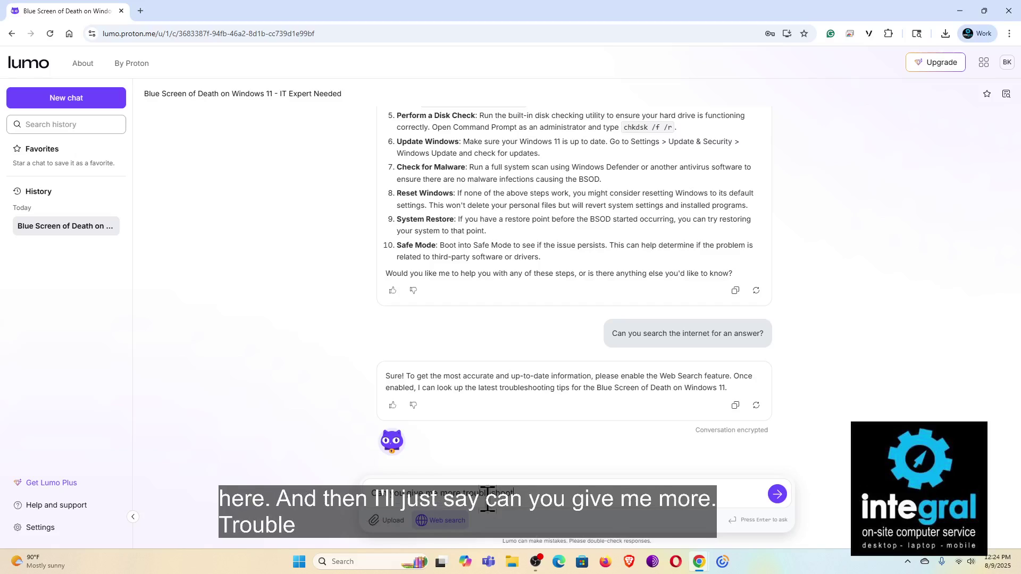
text(ps)
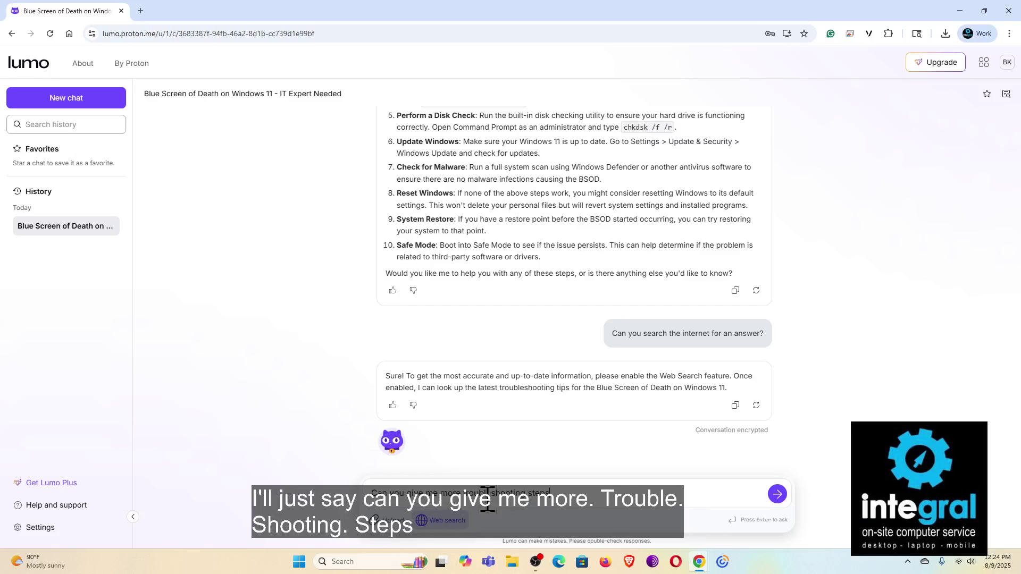
key(Return)
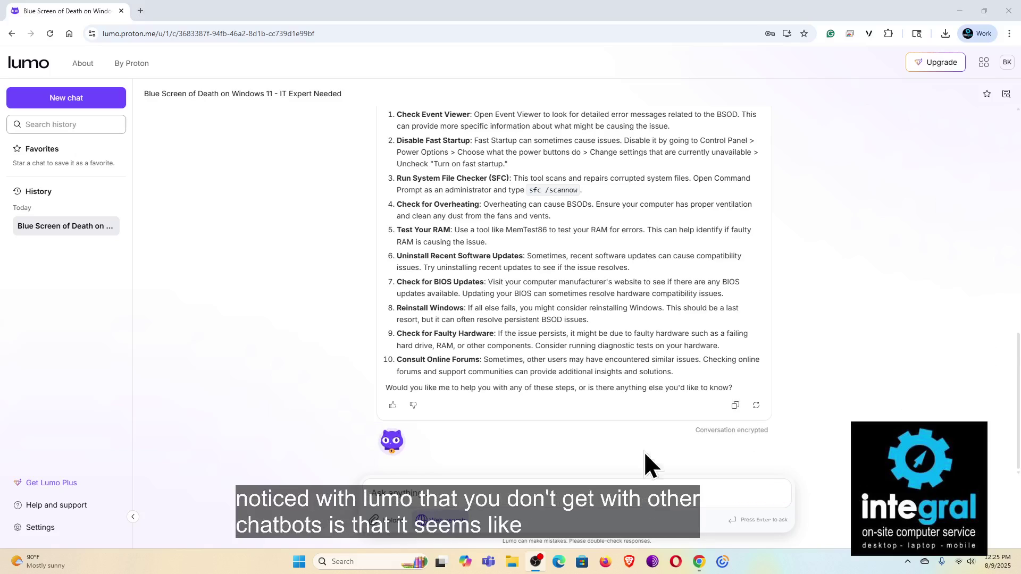
Give the latest answer positive feedback and add the blue screen chat from the history to the favorites.
click(393, 406)
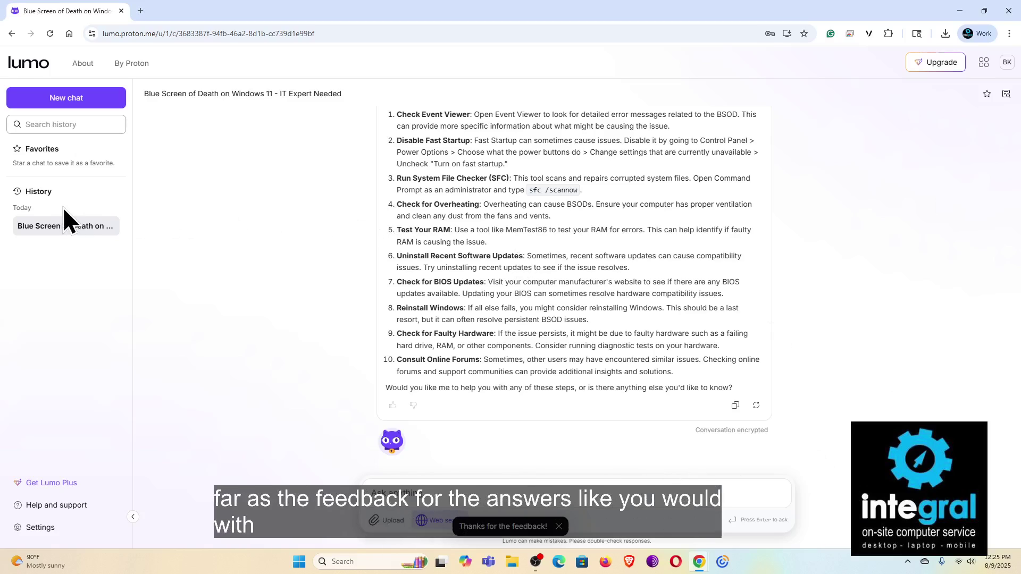
mouse_move(62, 237)
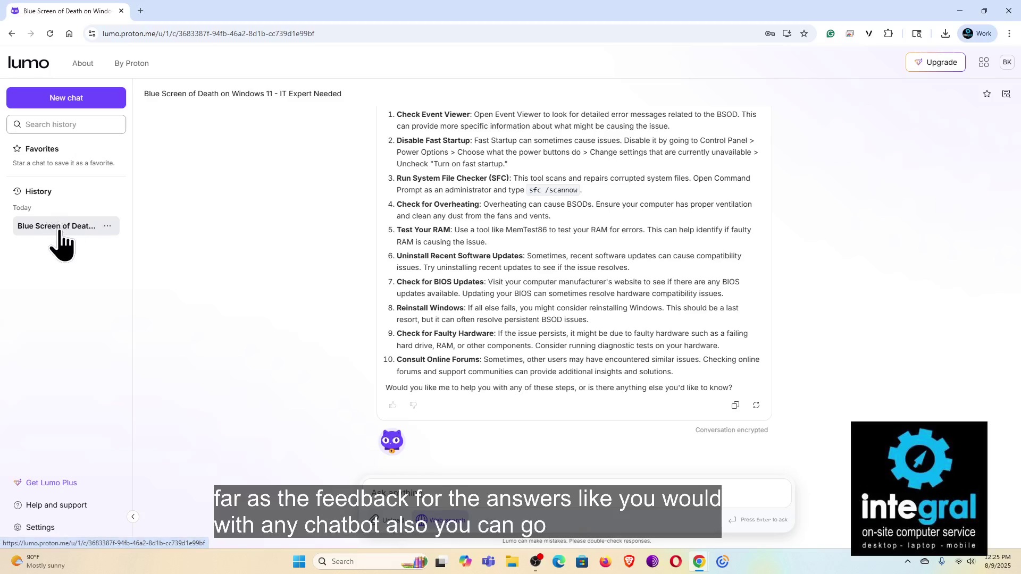
click(107, 226)
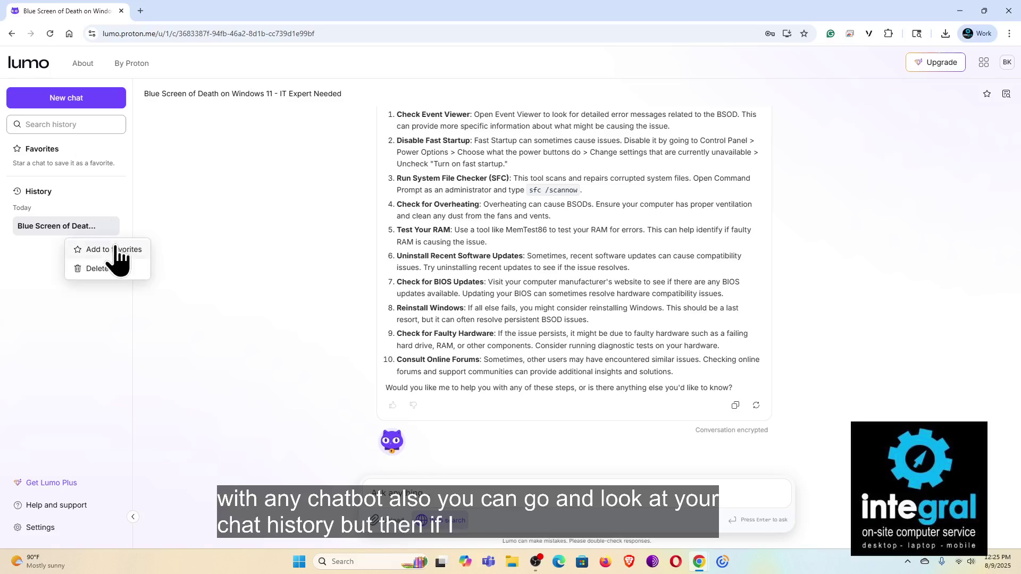
click(115, 250)
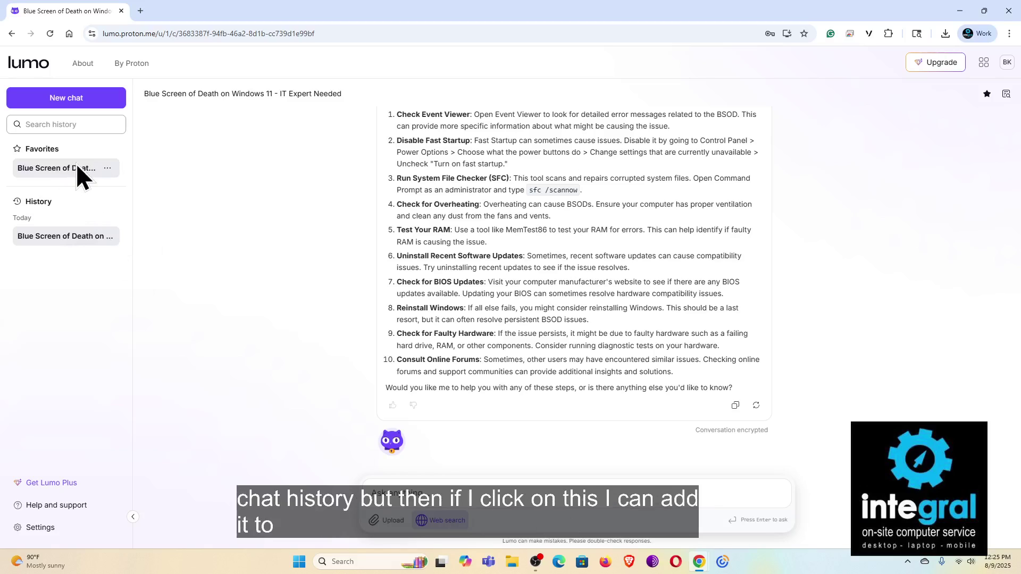